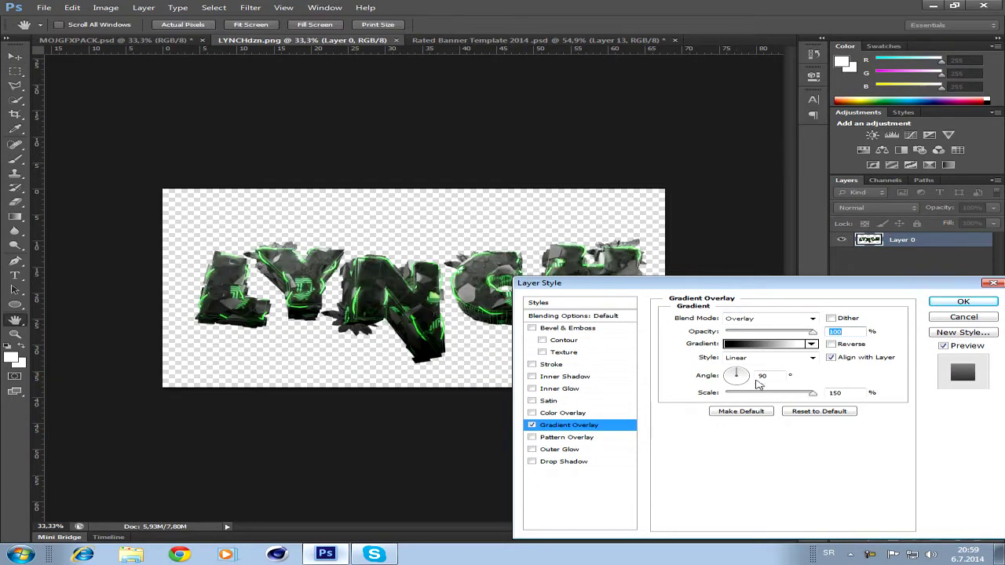
Preview the Ocean Ripple distortion on the LYNCH text in the Filter Gallery.
left_click(251, 7)
left_click(267, 49)
left_click(614, 80)
left_click(618, 53)
left_click(732, 74)
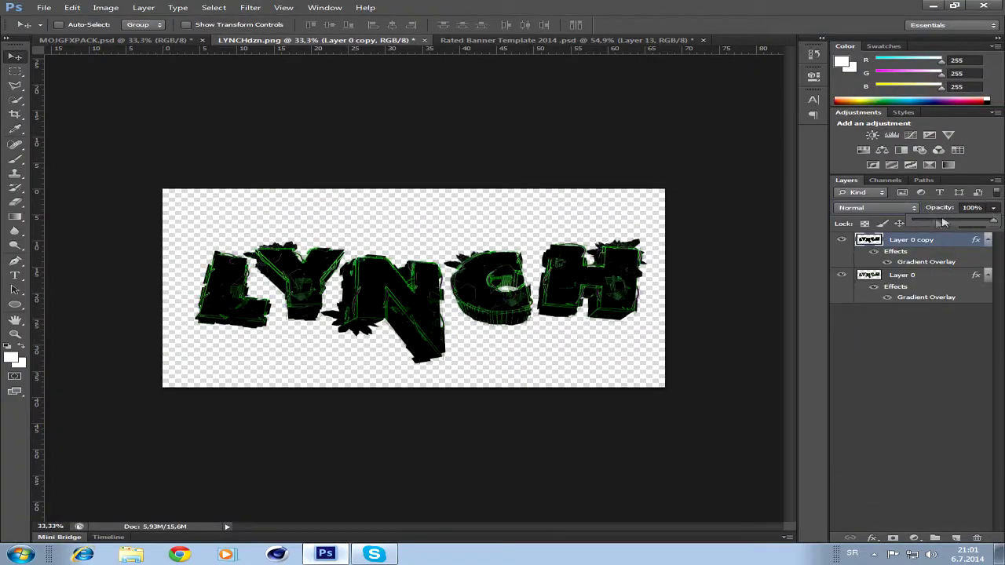
Hide Layer 0 copy and preview the Oil Paint filter.
left_click(843, 240)
left_click(250, 7)
left_click(487, 134)
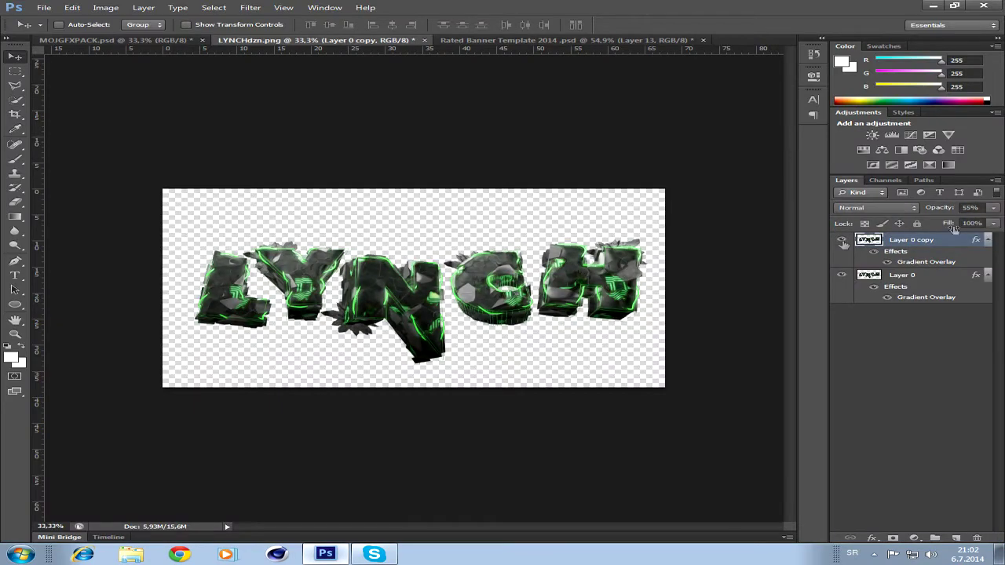
Place the LYNCH text into the Rated Banner Template and add a Star 9 layer in Linear Dodge.
left_click_drag(903, 276, 471, 276)
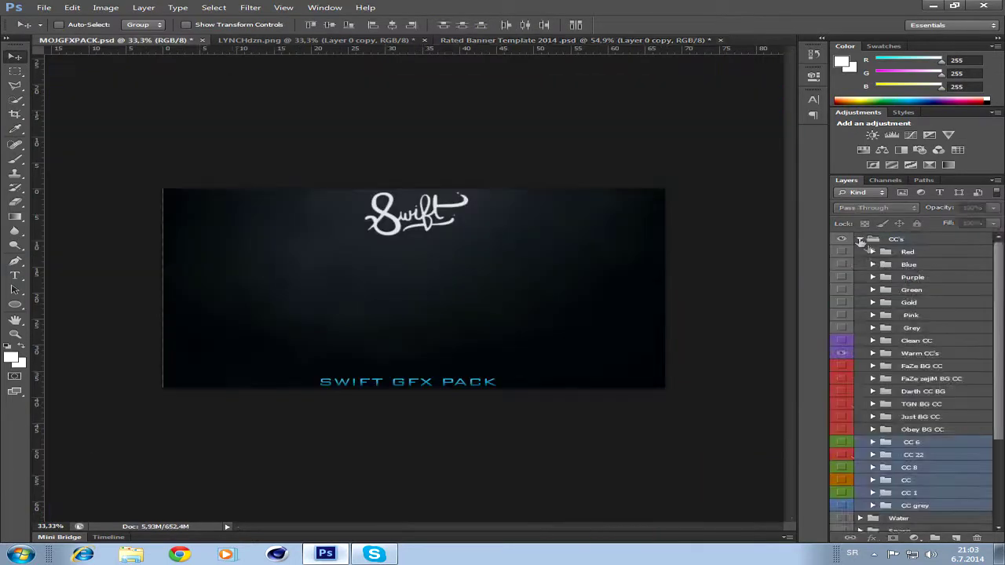
left_click_drag(419, 293, 426, 265)
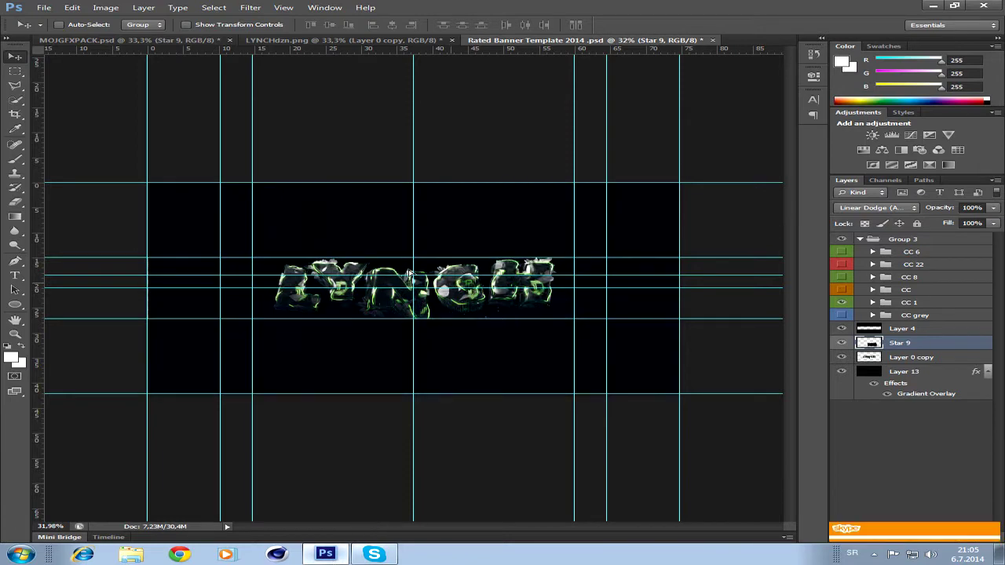
Position a horizontally flipped star copy and bring in the Sparks 2 layer.
left_click_drag(605, 110, 463, 312)
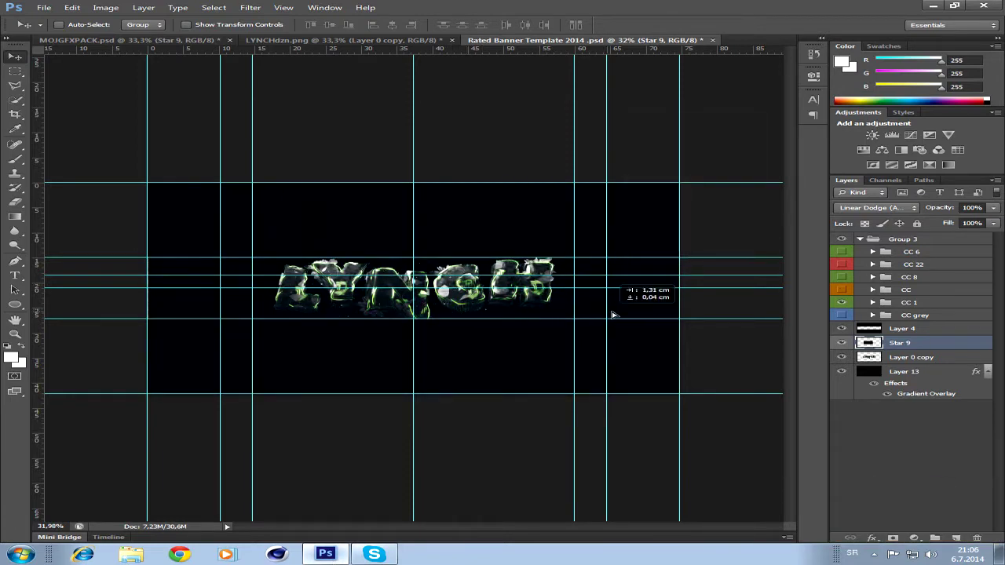
left_click(72, 8)
mouse_move(95, 223)
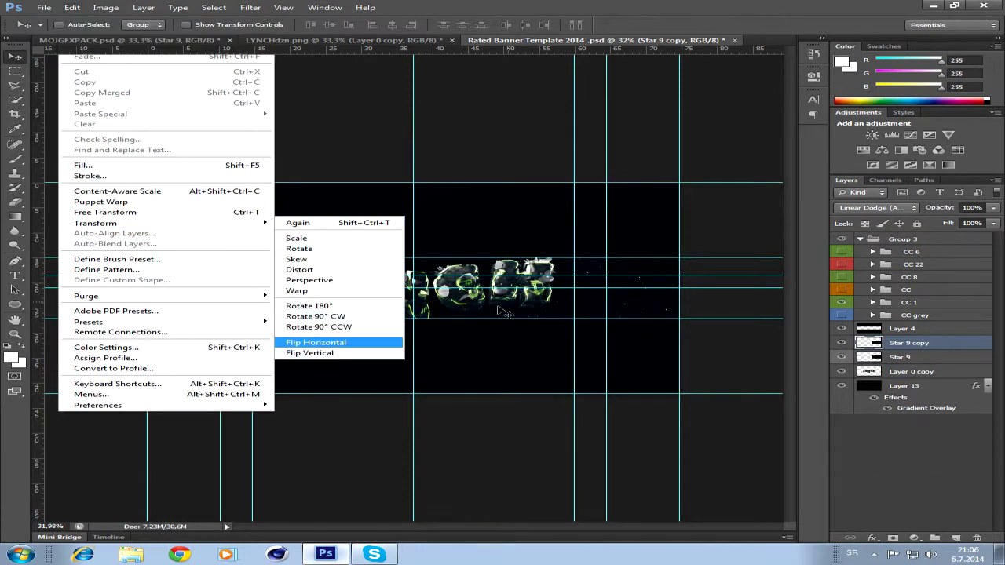
key("Return")
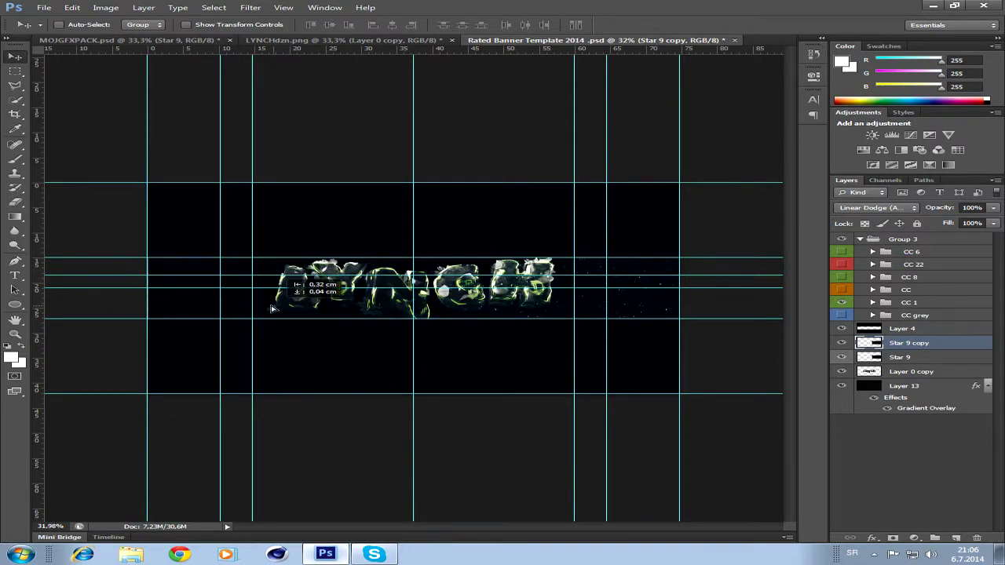
key("ctrl+Tab")
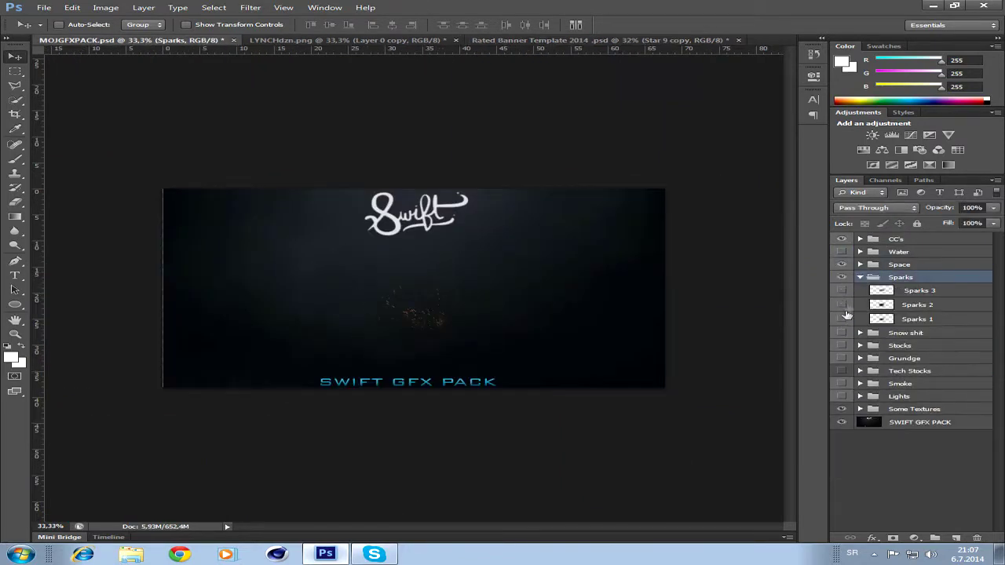
left_click_drag(881, 305, 429, 312)
Add the smoke32 layer from the MOJGFXPACK smoke group, replacing smoke55.
key("ctrl+Tab")
left_click(872, 363)
left_click_drag(903, 416, 561, 305)
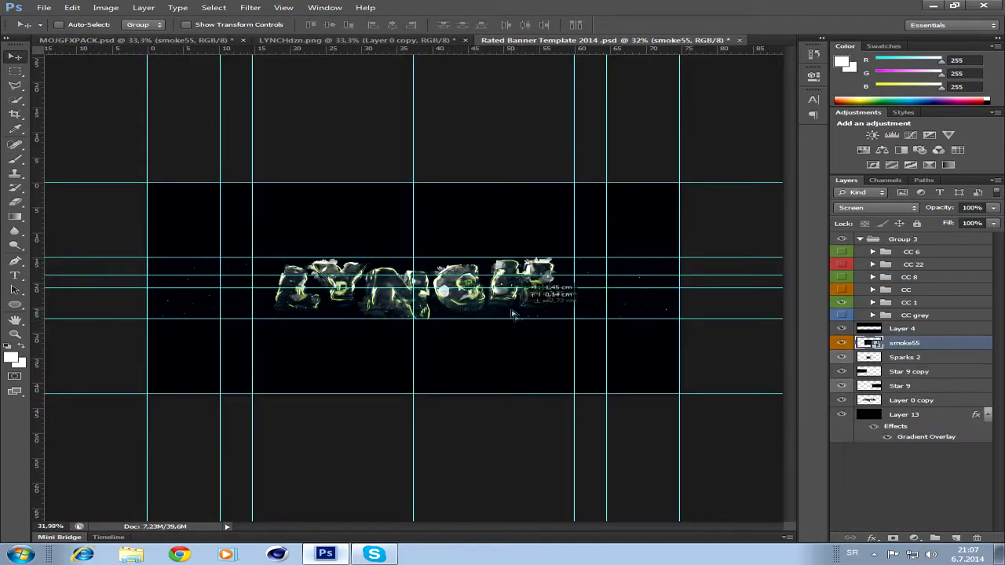
key("ctrl+z")
key("ctrl+Tab")
left_click_drag(903, 479, 639, 326)
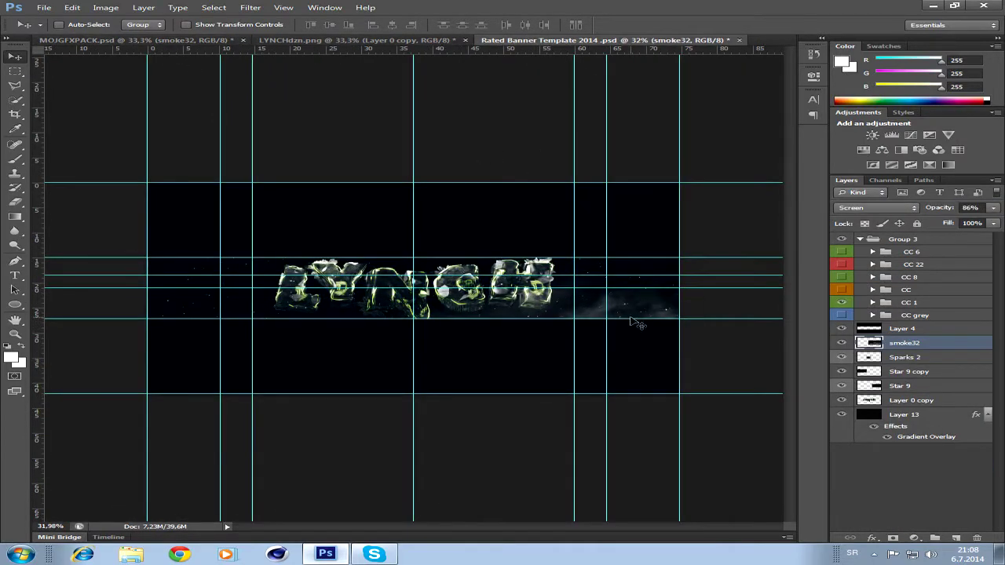
Create flipped smoke32 copies, fade all four smoke layers, and add Textura Grunge.
left_click(72, 7)
left_click(325, 353)
mouse_move(596, 283)
left_mouse_down()
mouse_move(601, 247)
mouse_move(271, 287)
left_mouse_up()
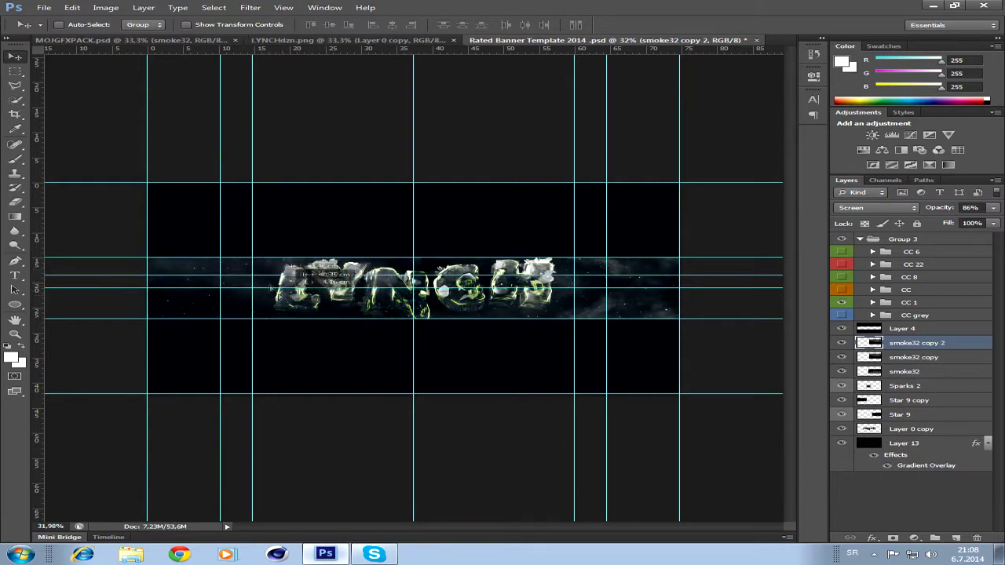
left_click(72, 7)
left_click(325, 352)
left_click(904, 385, "shift")
left_click_drag(986, 222, 956, 225)
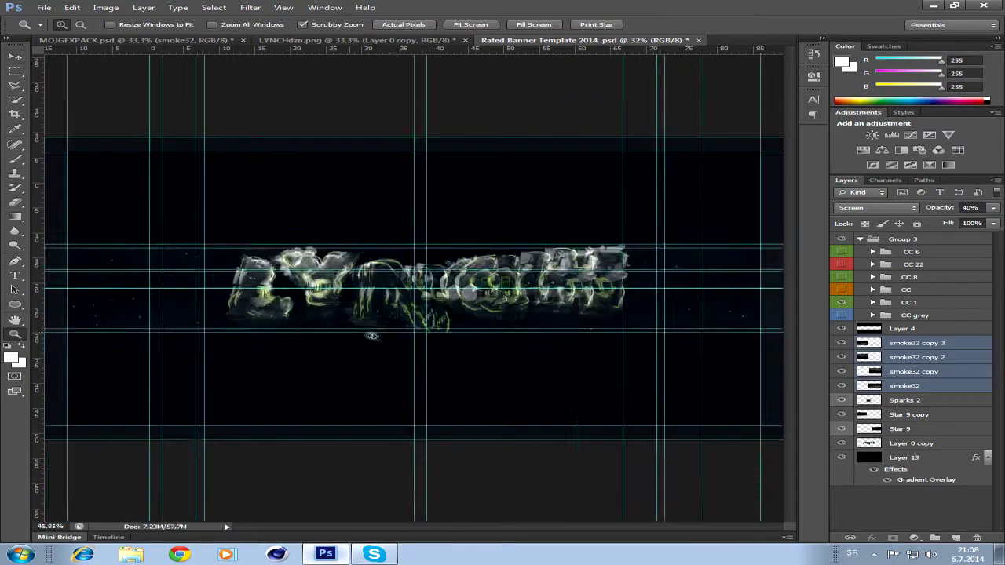
key("ctrl+Tab")
left_click_drag(408, 306, 581, 40)
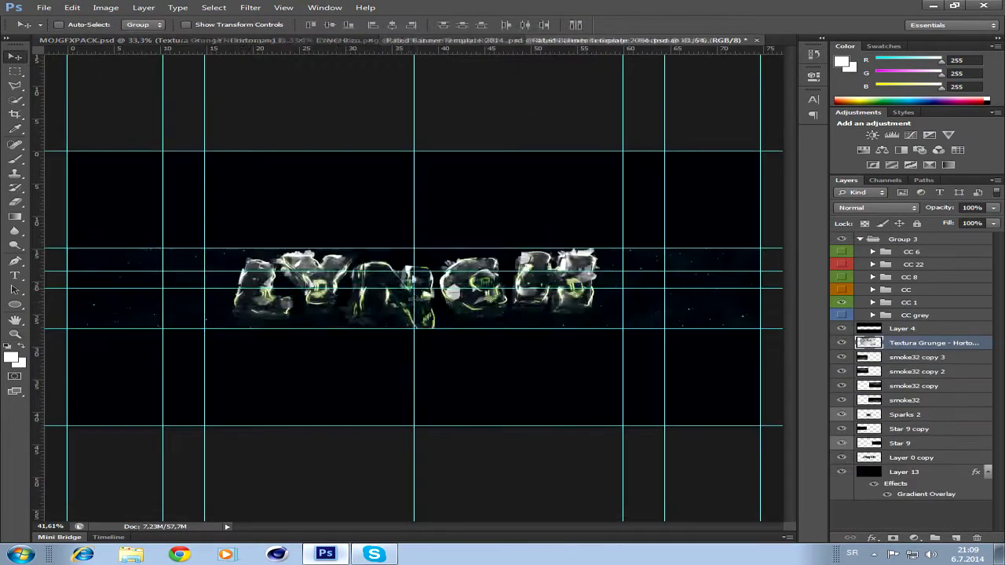
Move Textura Grunge above Layer 13 at 10% opacity, add a flipped copy, and pick a soft eraser.
left_click_drag(933, 343, 933, 465)
left_click_drag(994, 208, 968, 224)
left_click(72, 7)
key("ctrl+j")
left_click(337, 343)
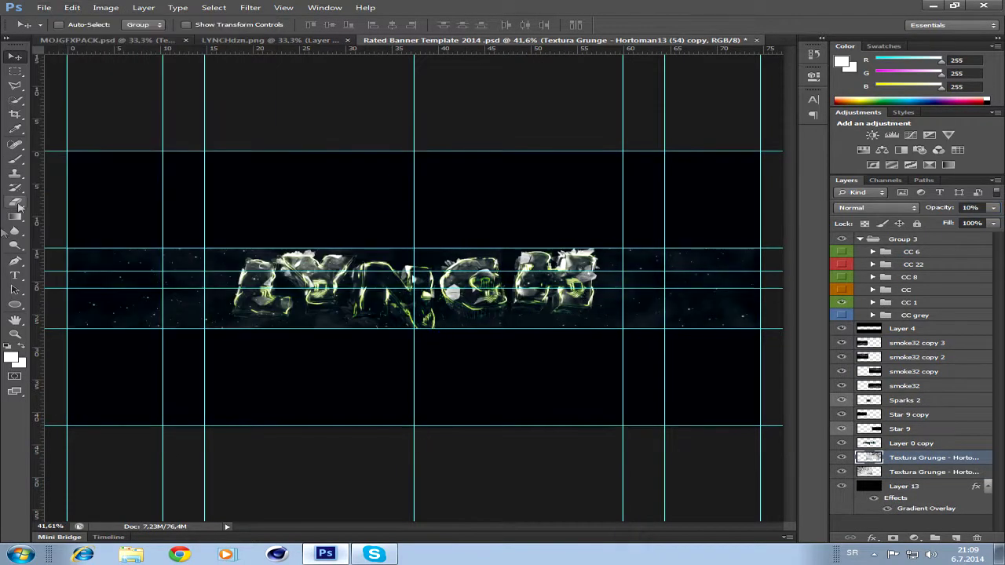
left_click(20, 206)
left_click(67, 24)
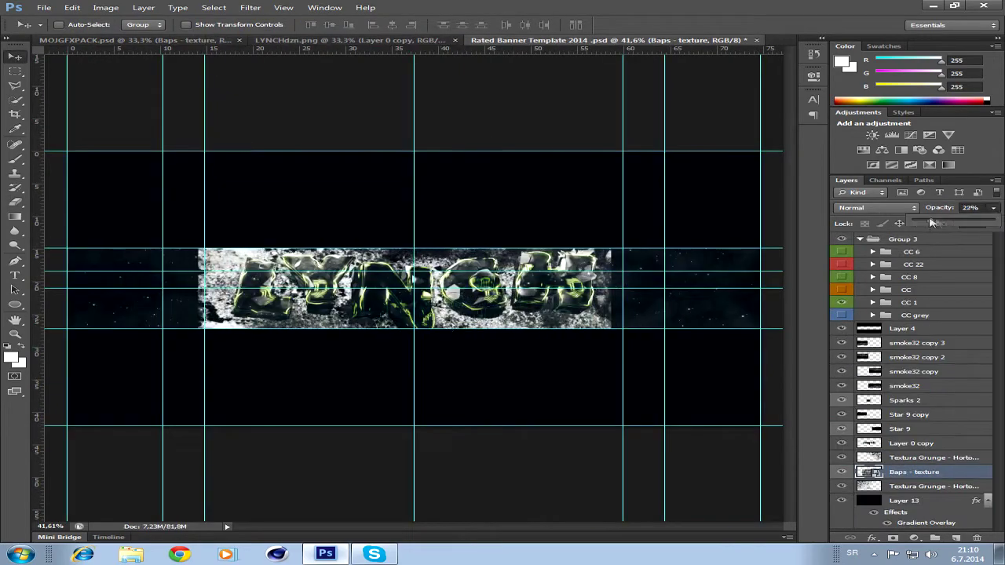
Fade Layer 14 to about 6% opacity and bring in the FromScan<3 texture.
left_click_drag(932, 223, 924, 224)
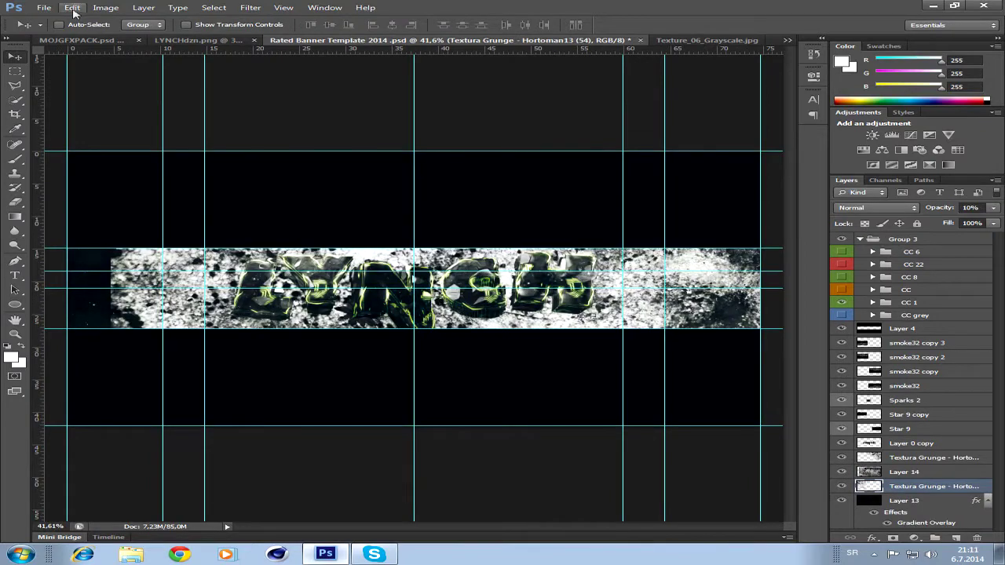
left_click(73, 12)
left_click(94, 40)
left_click_drag(993, 207, 920, 225)
left_click(104, 41)
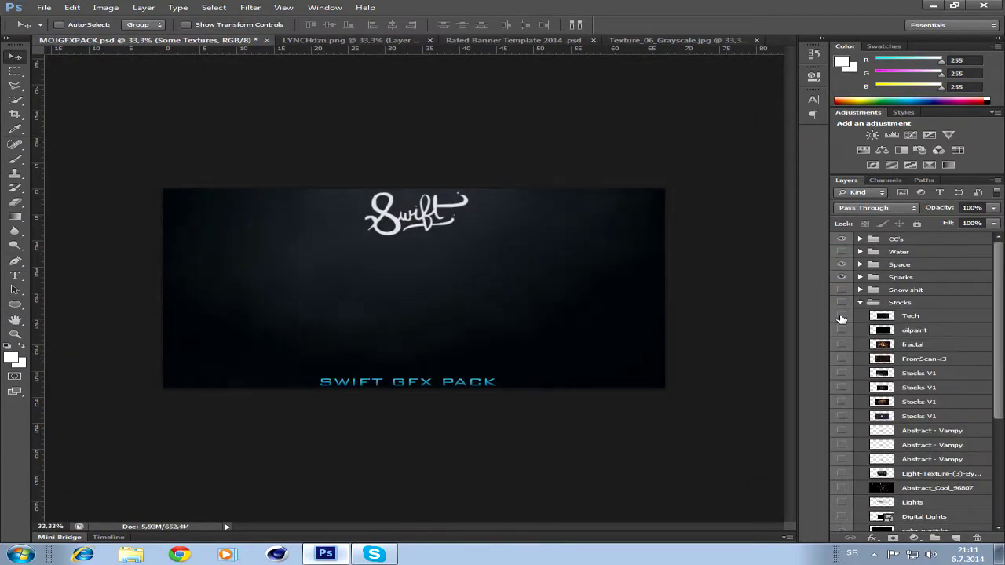
left_click_drag(485, 45, 369, 307)
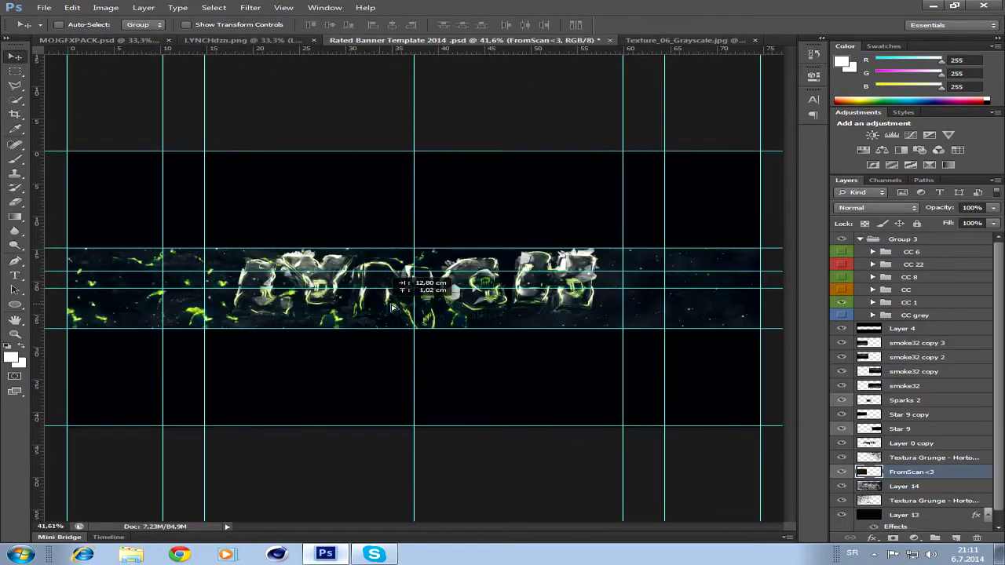
Duplicate FromScan<3 and lower the copy to 29% opacity.
left_click(72, 7)
key("ctrl+j")
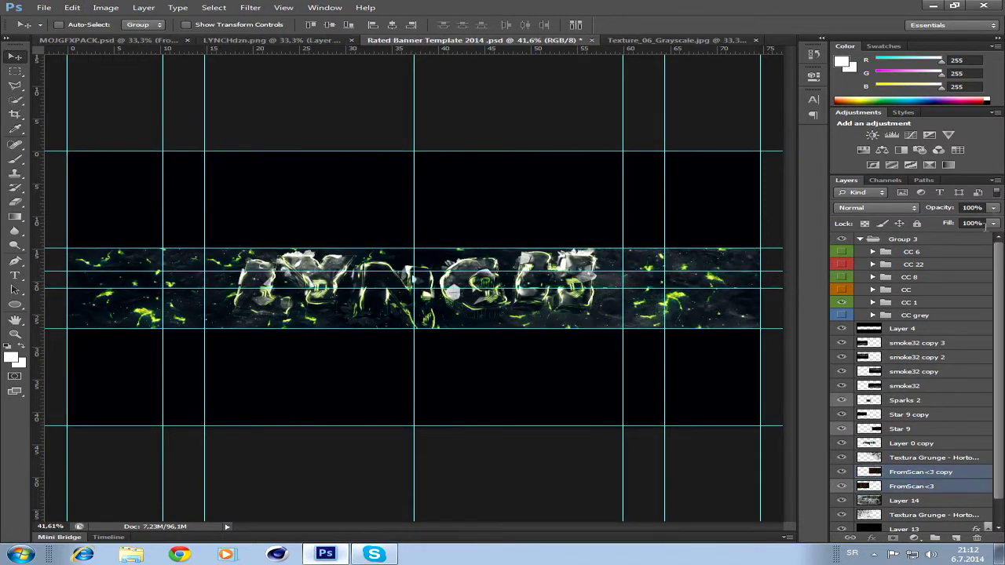
left_click_drag(993, 207, 939, 225)
Add the fire splat texture in Lighten mode, unclipped, tinting the banner green.
left_click(104, 41)
scroll(910, 393, "down", 1)
left_click_drag(456, 337, 362, 314)
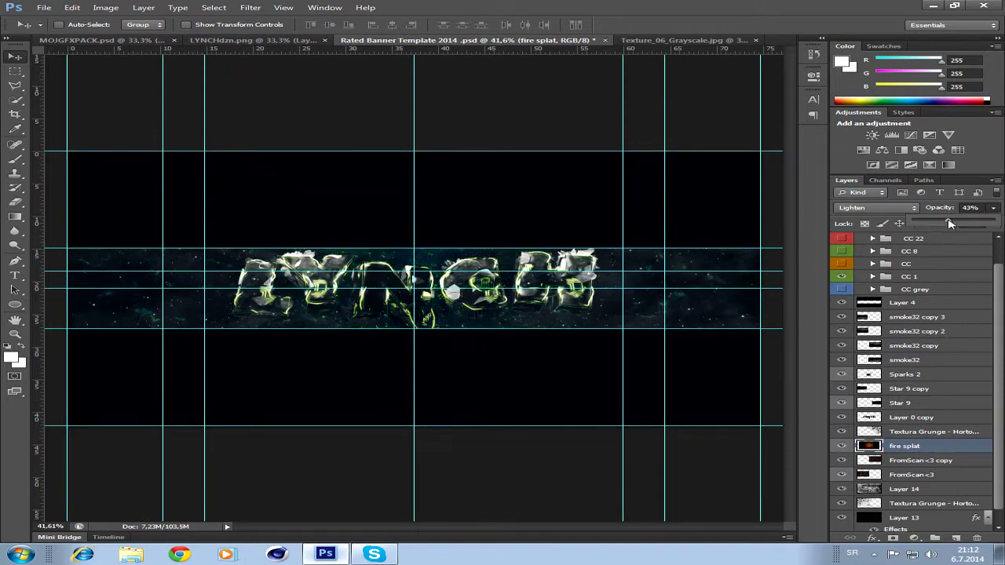
right_click(911, 417)
left_click(843, 166)
left_click(72, 7)
left_click(86, 41)
key("ctrl+alt+z")
key("ctrl+alt+z")
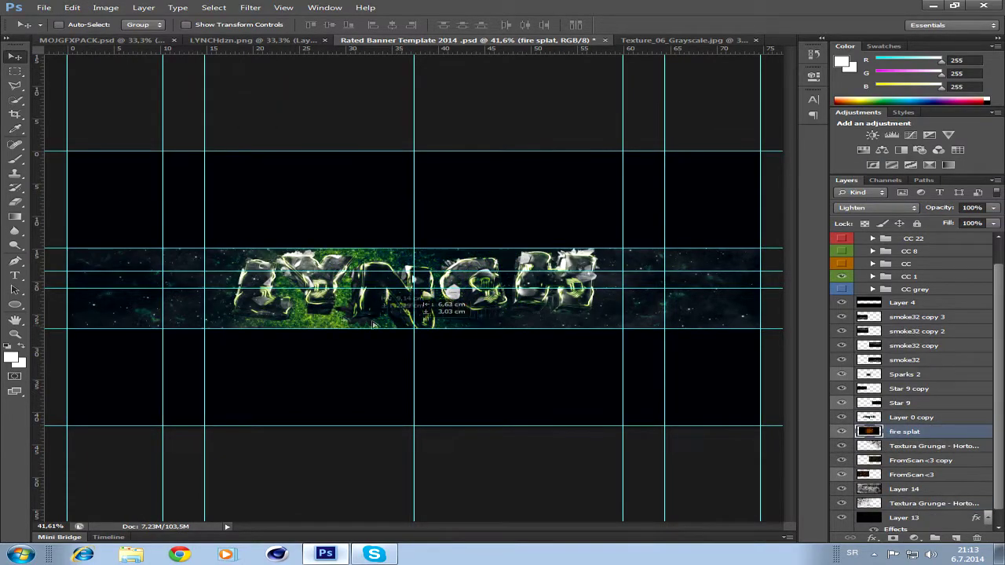
left_click(104, 41)
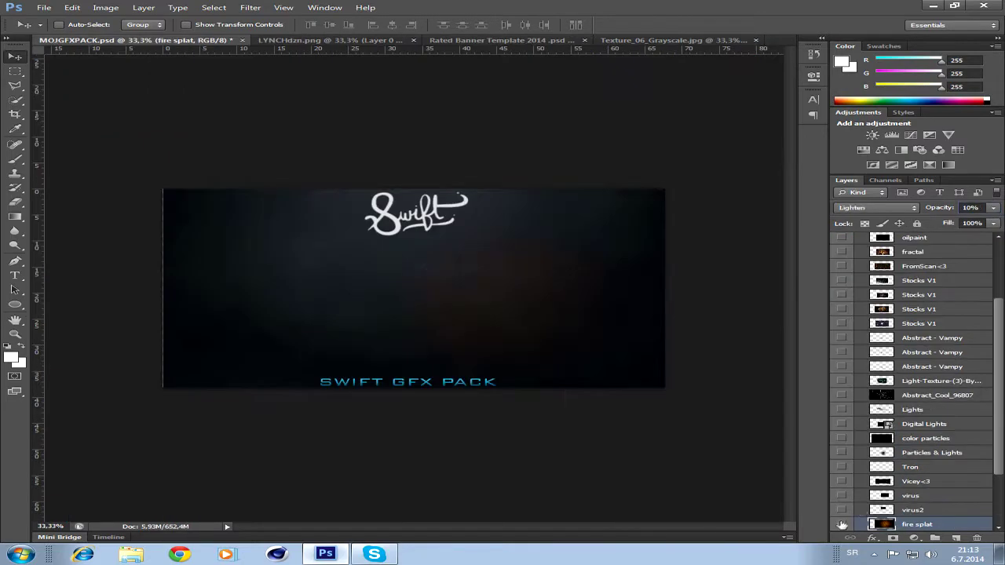
Bring in the virus and Grundge 4 textures, placing Grundge 4 below Layer 0 copy.
left_click_drag(911, 509, 440, 219)
left_click(125, 40)
left_click_drag(840, 522, 471, 318)
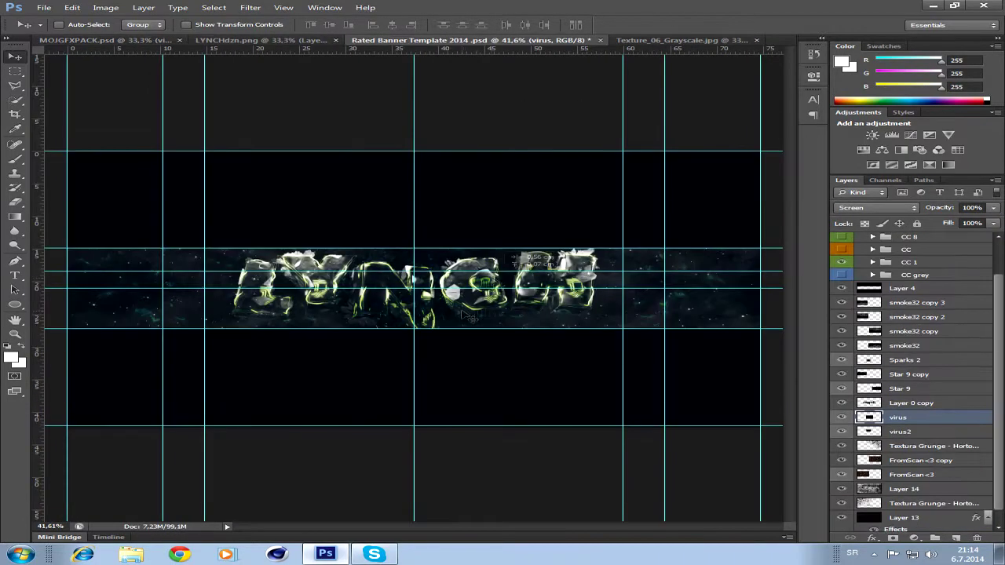
left_click(104, 40)
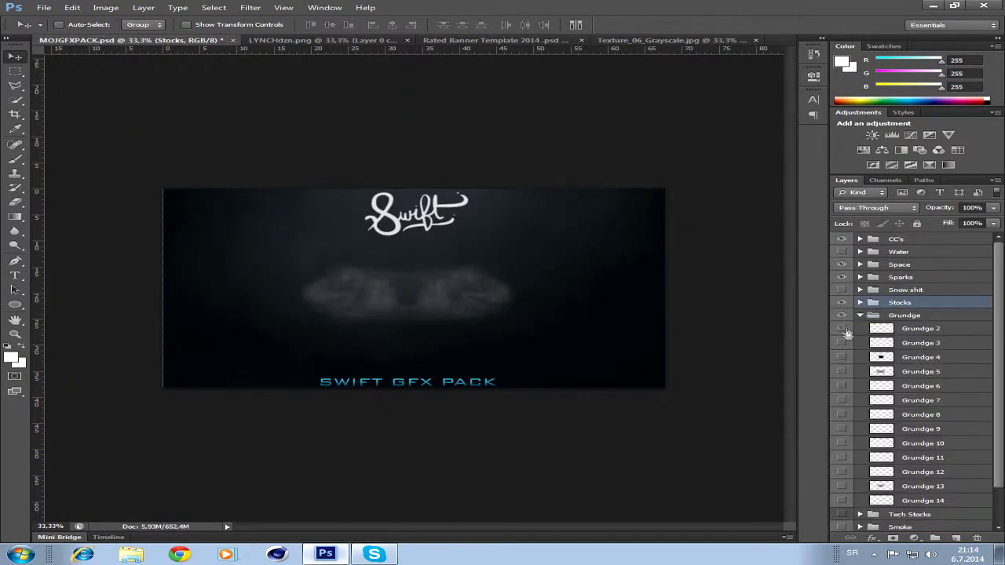
left_click_drag(902, 359, 510, 312)
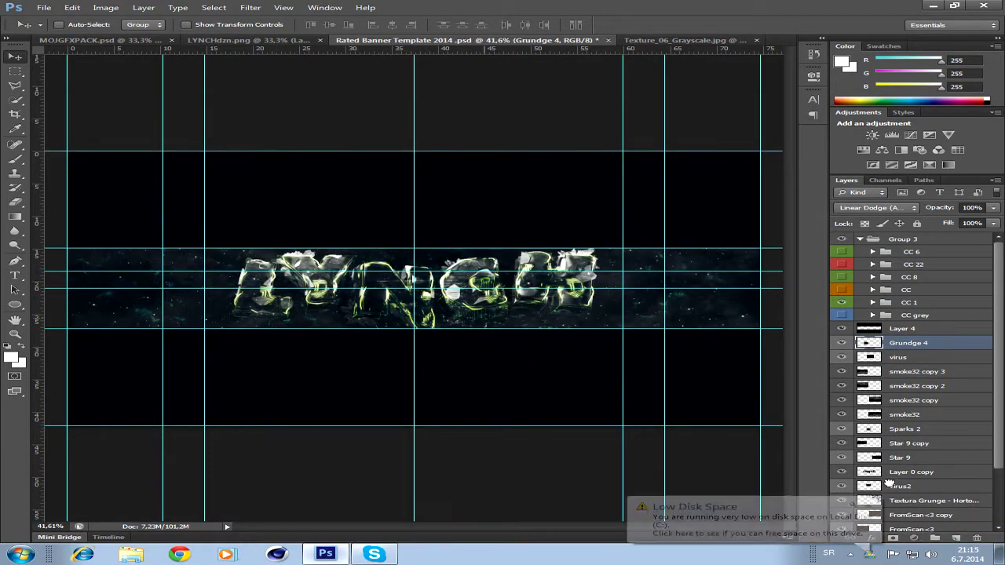
left_click_drag(909, 343, 907, 472)
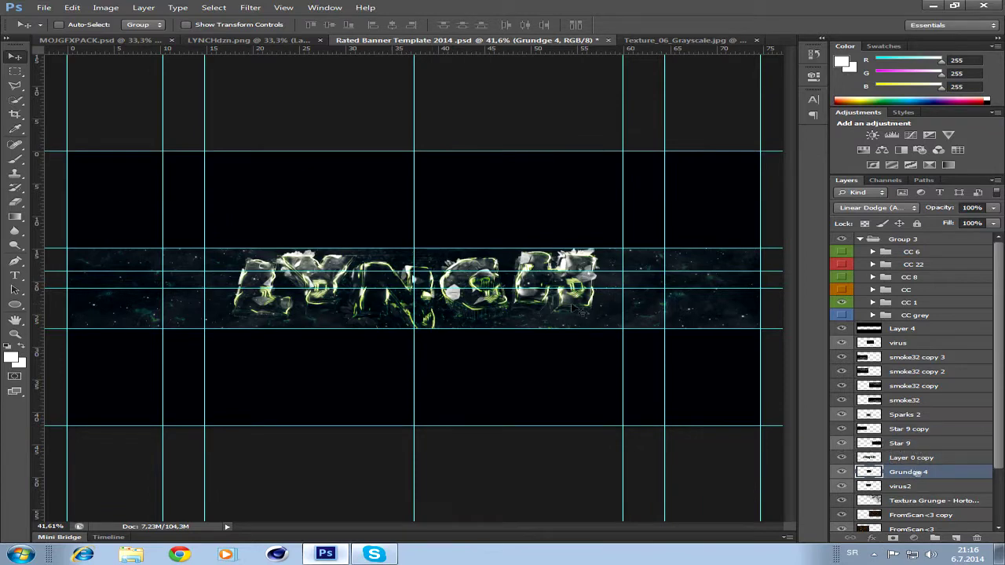
Add more grunge textures from MOJGFXPACK, including Grundge 6 and a red texture.
left_click(104, 40)
left_click_drag(526, 135, 289, 283)
left_click_drag(588, 302, 588, 302)
left_click(105, 40)
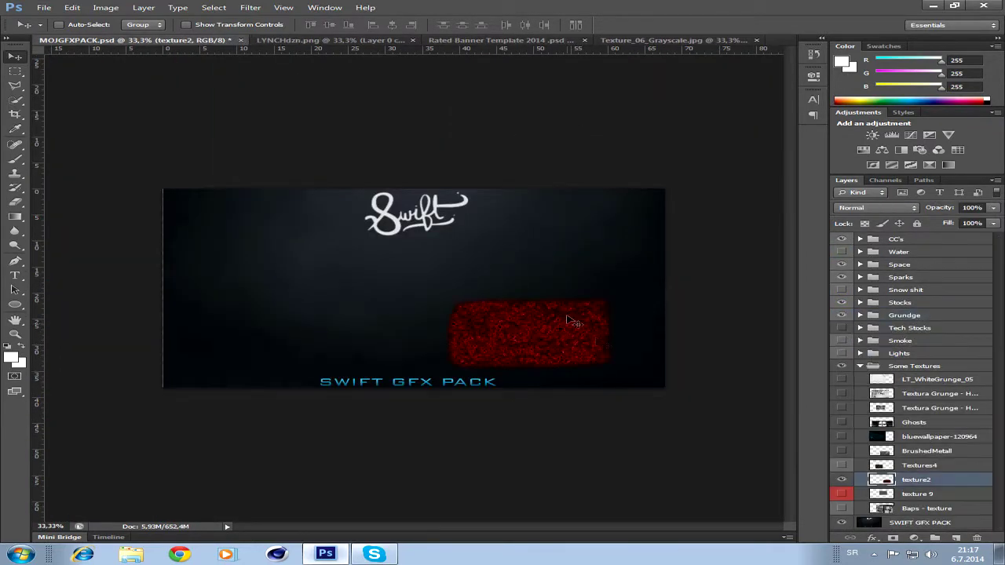
left_click_drag(601, 343, 316, 291)
left_click(104, 40)
left_click_drag(616, 70, 281, 317)
Zoom in on the LYNCH text and set up a white brush of size 85.
left_click(15, 334)
left_click_drag(409, 283, 471, 283)
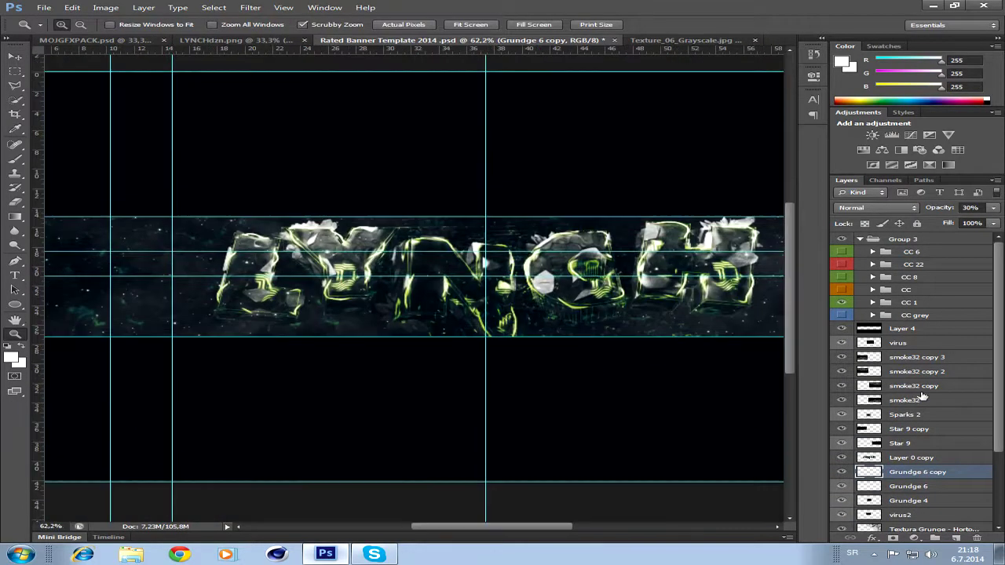
left_click(19, 363)
left_click(898, 339)
left_click(65, 25)
left_click(71, 7)
left_click(64, 24)
Paint white over the LYNCH letters on Layer 15, set to Overlay at low opacity.
left_click_drag(250, 237, 298, 304)
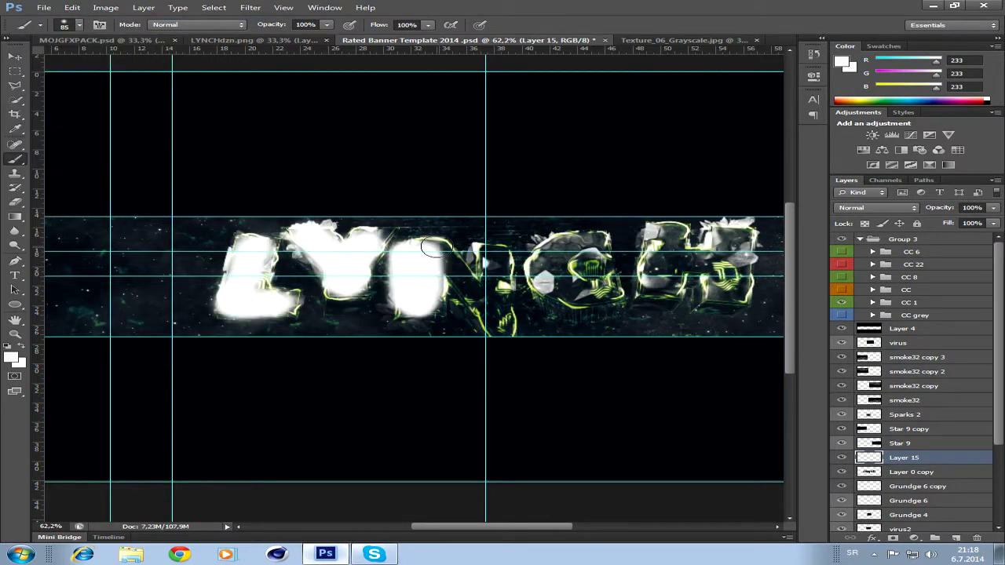
left_click(875, 207)
key("2")
key("5")
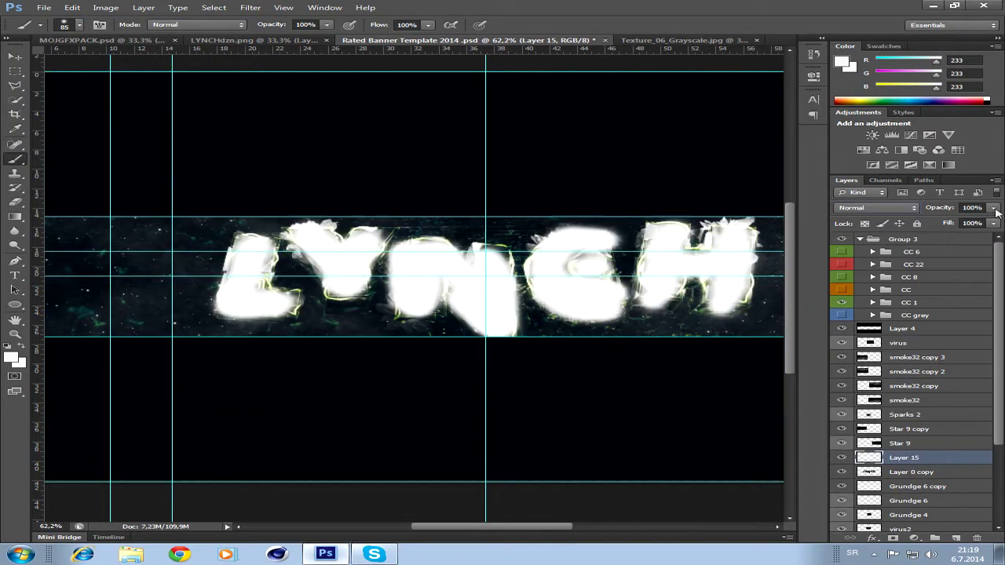
left_click_drag(940, 225, 928, 225)
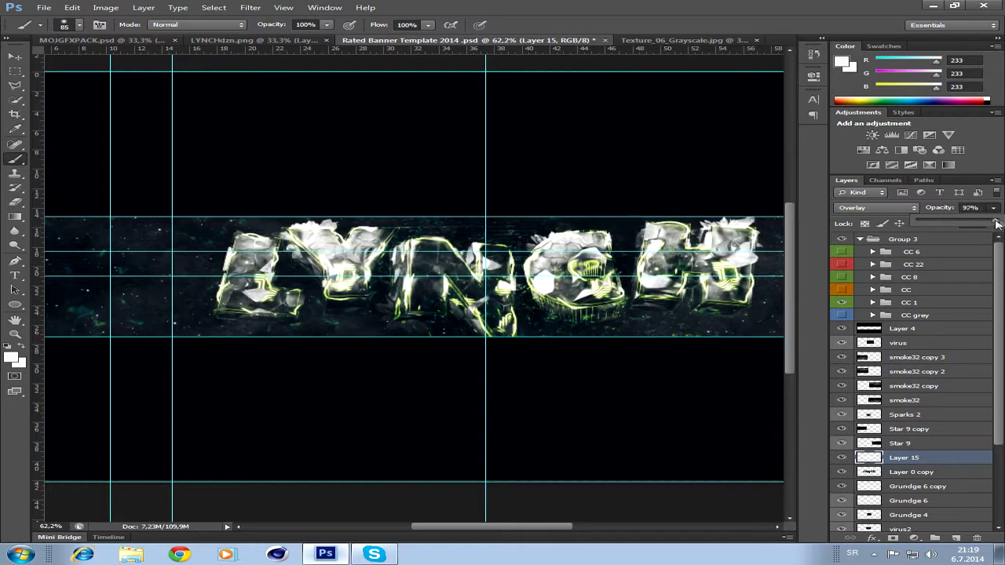
left_click(872, 554)
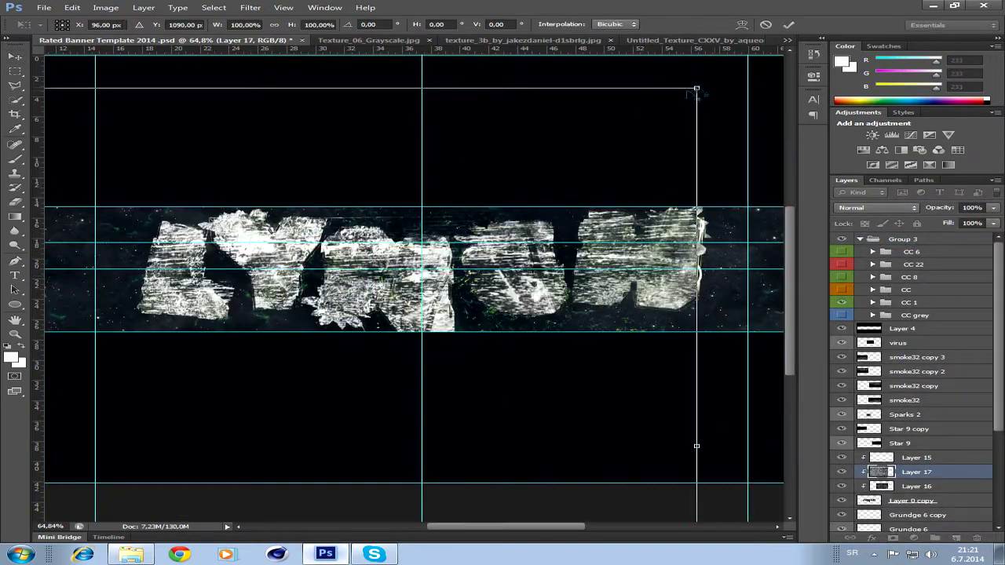
Shrink Layer 17 to about 37%, shift it right, and set it to Overlay at 45%.
left_click_drag(696, 89, 684, 130)
left_click_drag(502, 215, 576, 219)
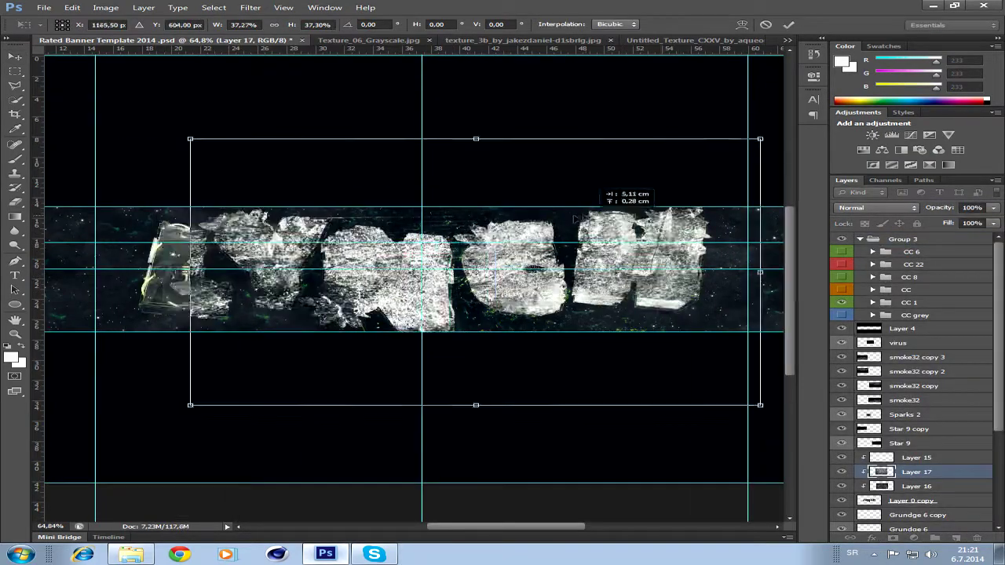
key("Return")
key("1")
key("8")
left_click(875, 208)
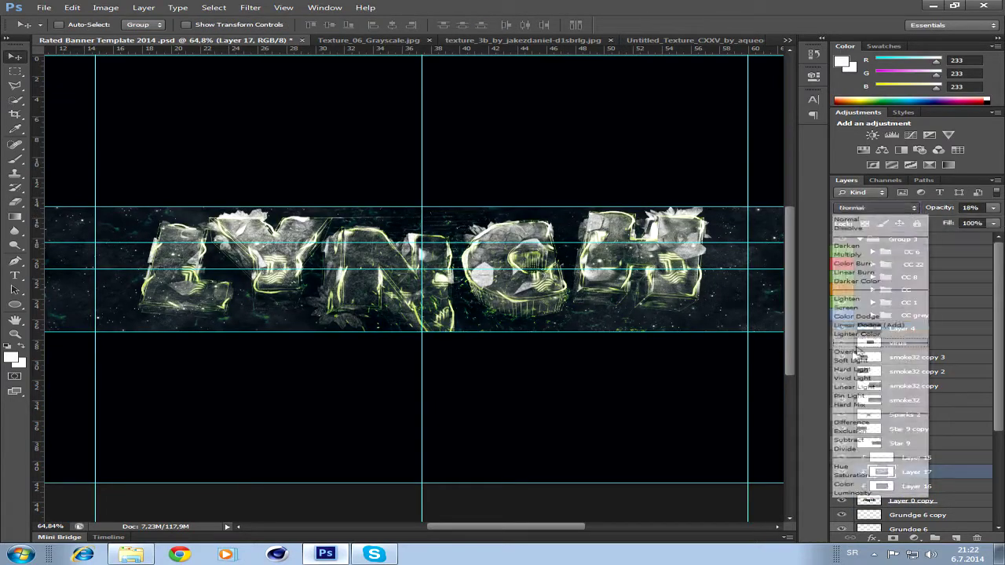
left_click_drag(994, 208, 955, 225)
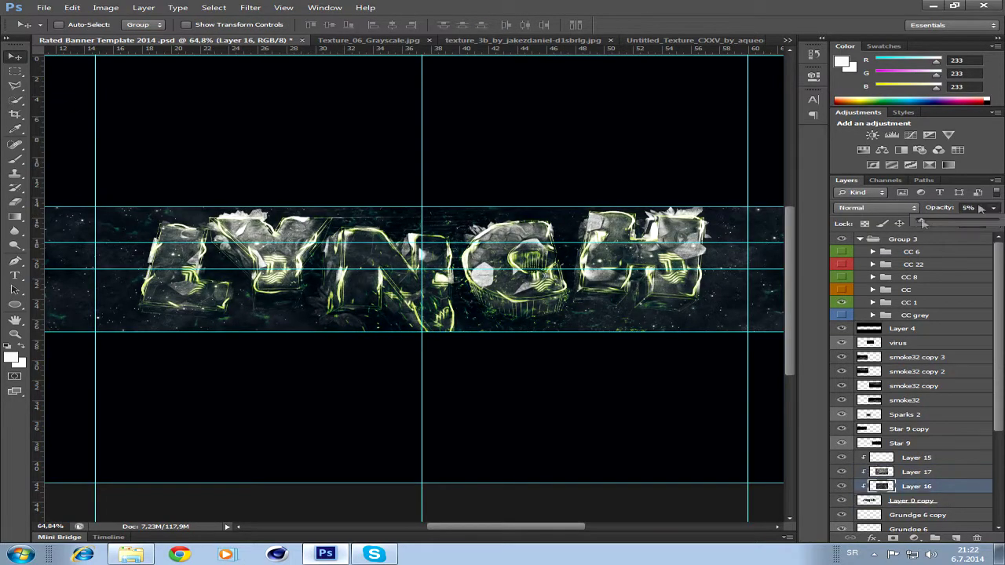
Enlarge a Layer 0 copy, apply Pinch, and fade it to about 15% opacity.
left_click(897, 514)
key("ctrl+t")
left_click_drag(96, 206, 68, 184)
key("Return")
left_click(255, 8)
left_click(471, 140)
left_click(610, 132)
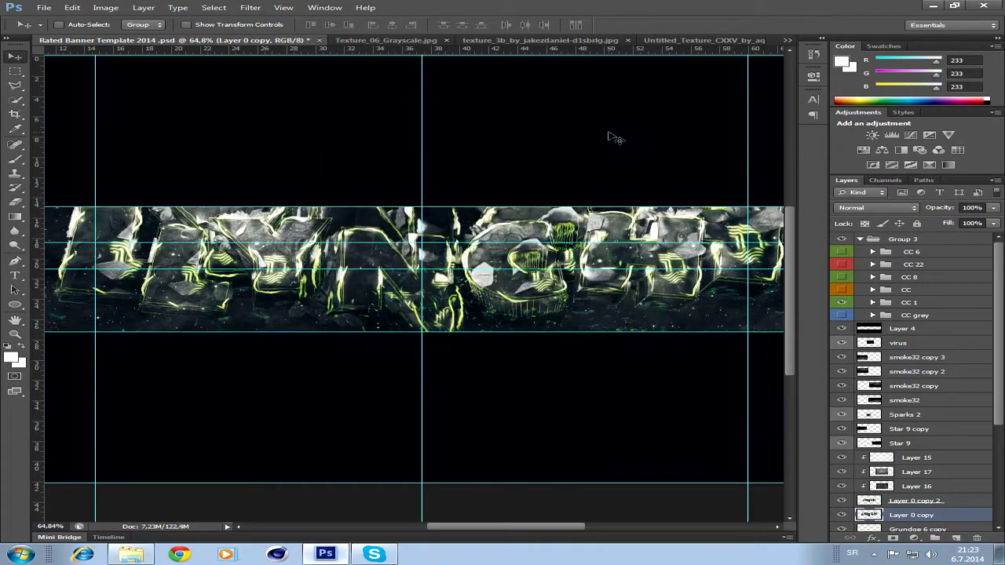
left_click_drag(993, 207, 924, 225)
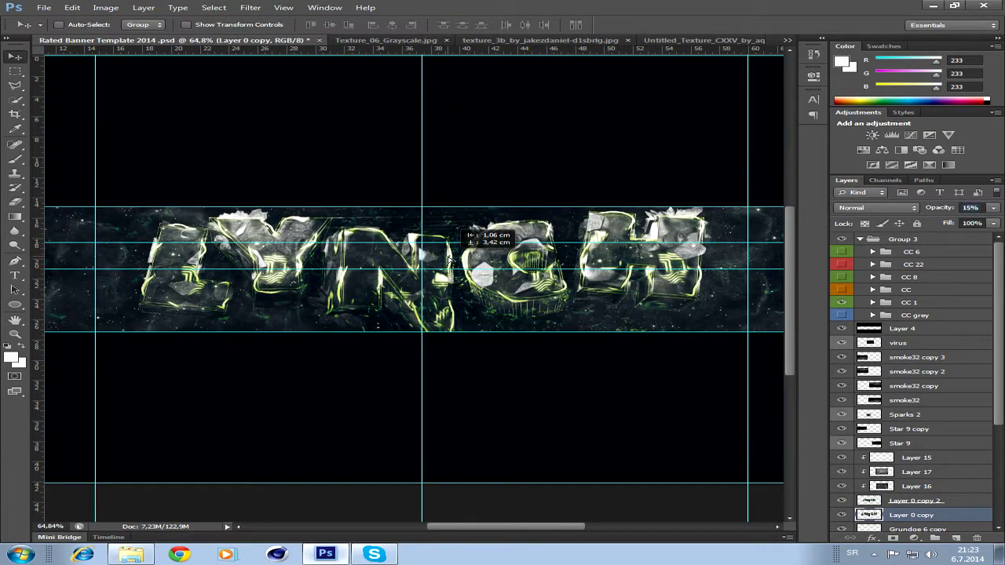
left_click(902, 516)
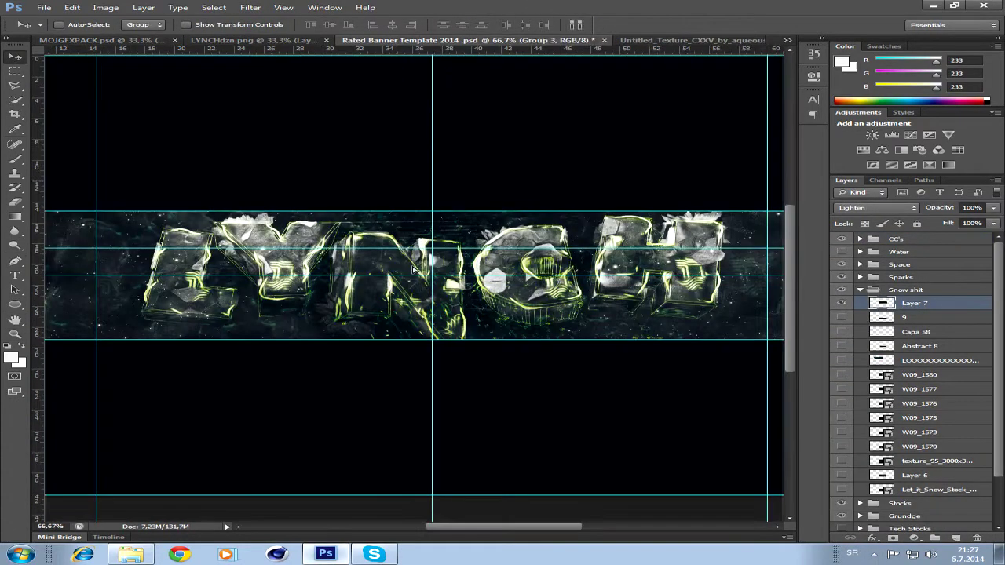
Add the W09_1576 snow particles to the banner and rasterize the layer.
left_click_drag(414, 270, 357, 283)
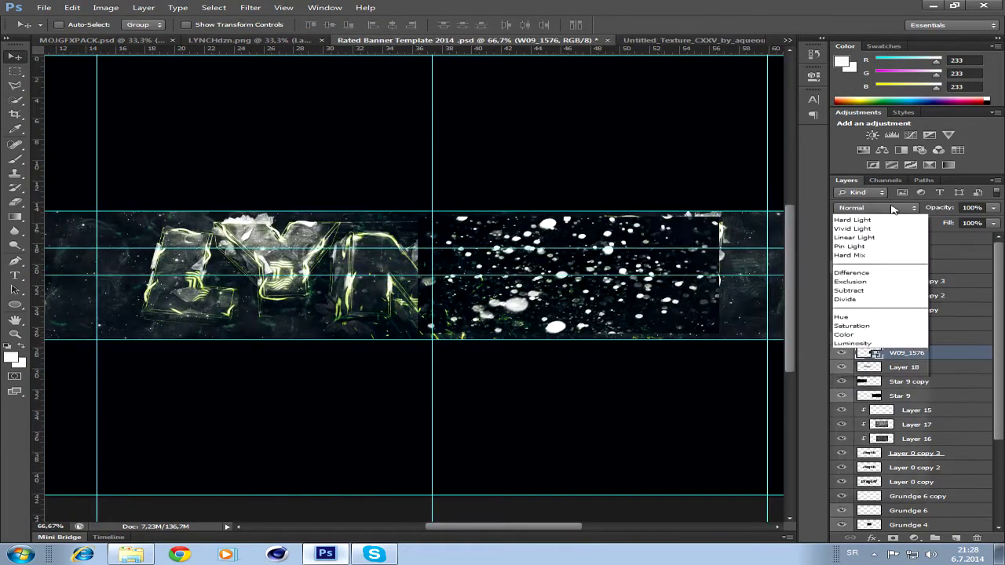
right_click(898, 353)
left_click(729, 271)
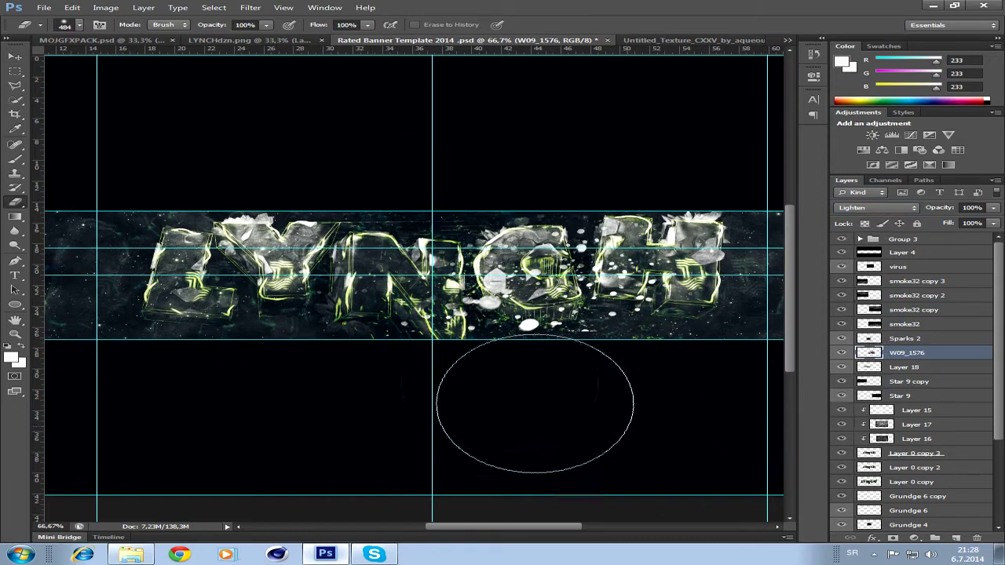
left_click(249, 7)
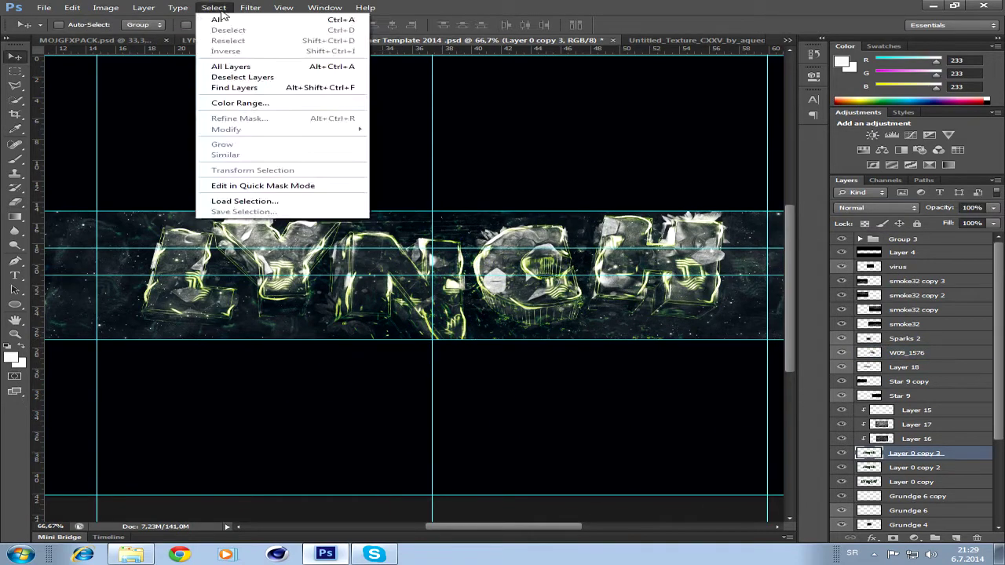
Distort Layer 0 copy 3 with Displace using the Displacement 1 map.
left_click(460, 128)
scroll(314, 157, "up", 5)
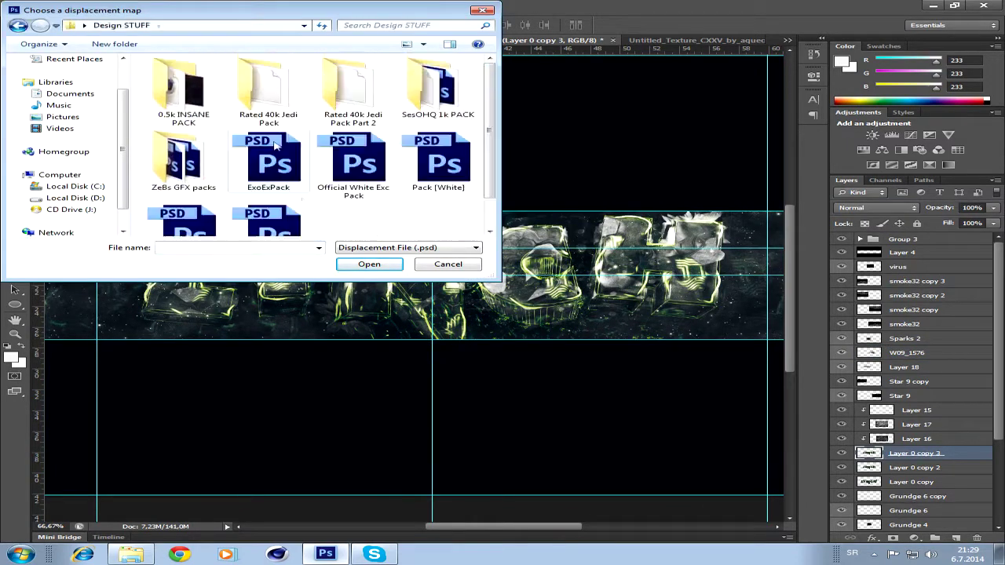
scroll(314, 157, "up", 3)
double_click(359, 220)
double_click(180, 91)
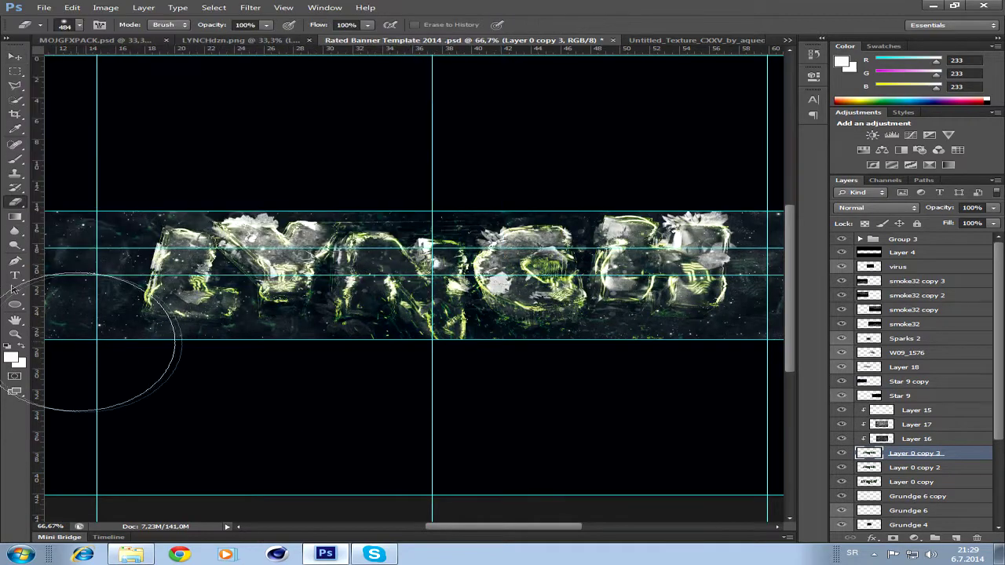
Reorder Layer 0 copy 3, re-clip Layers 15, 16 and 17, and add empty Layer 19.
left_click_drag(910, 453, 914, 475)
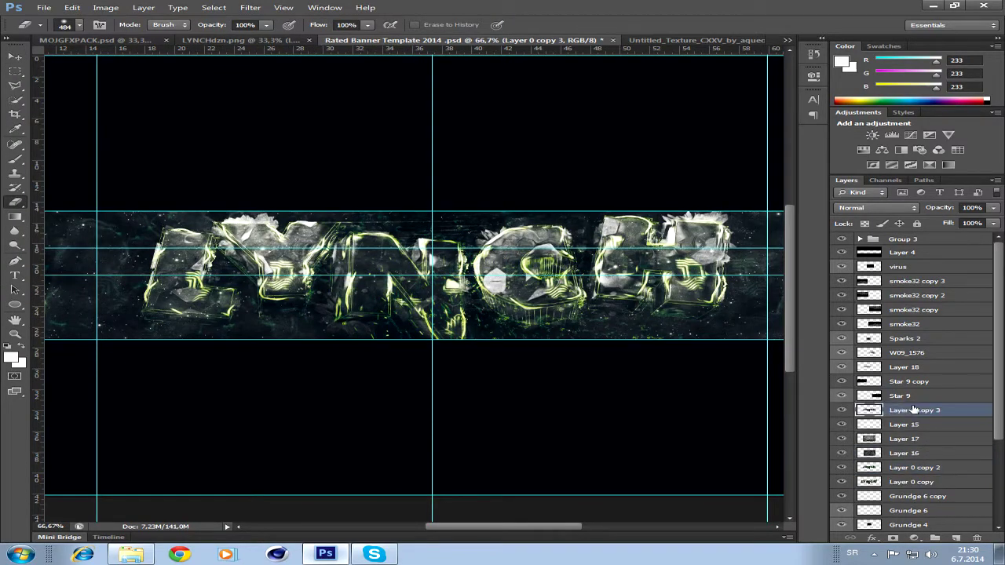
right_click(915, 410)
left_click(832, 197)
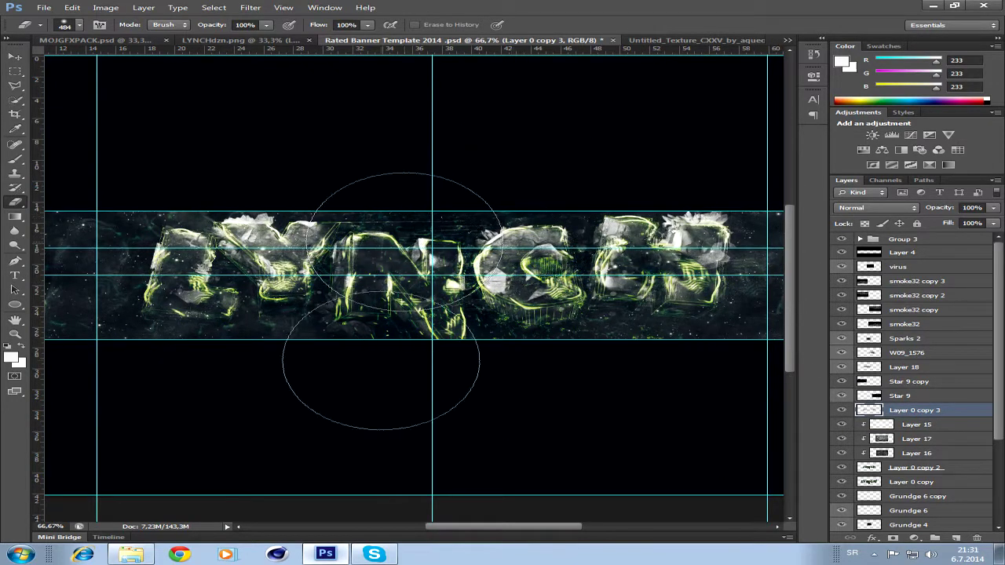
key("ctrl+shift+alt+n")
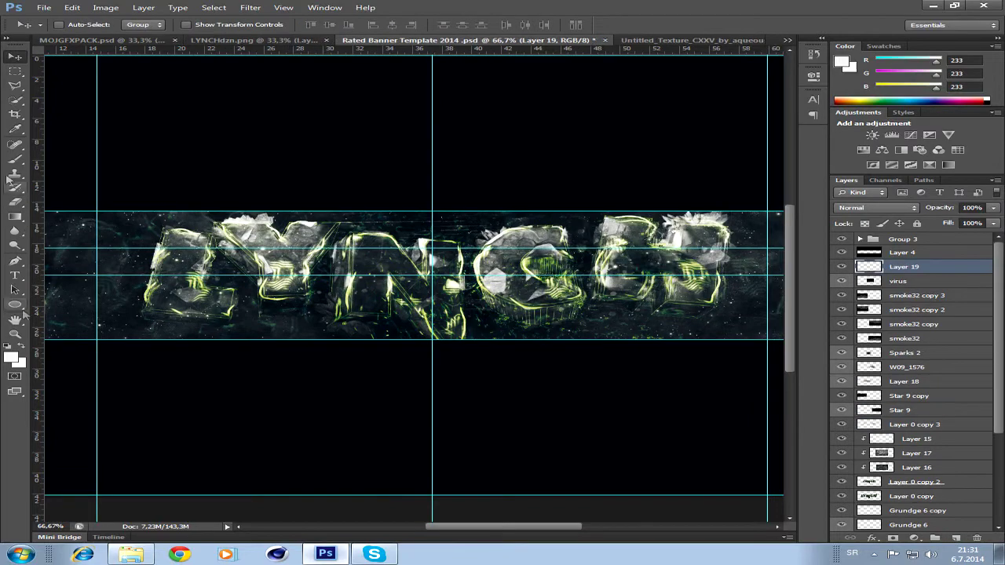
Paint a white smudge, then add Layer 20 and paint a large white wash over the banner.
key("b")
scroll(146, 359, "down", 2)
left_click(161, 259)
key("ctrl+shift+alt+n")
left_click(78, 25)
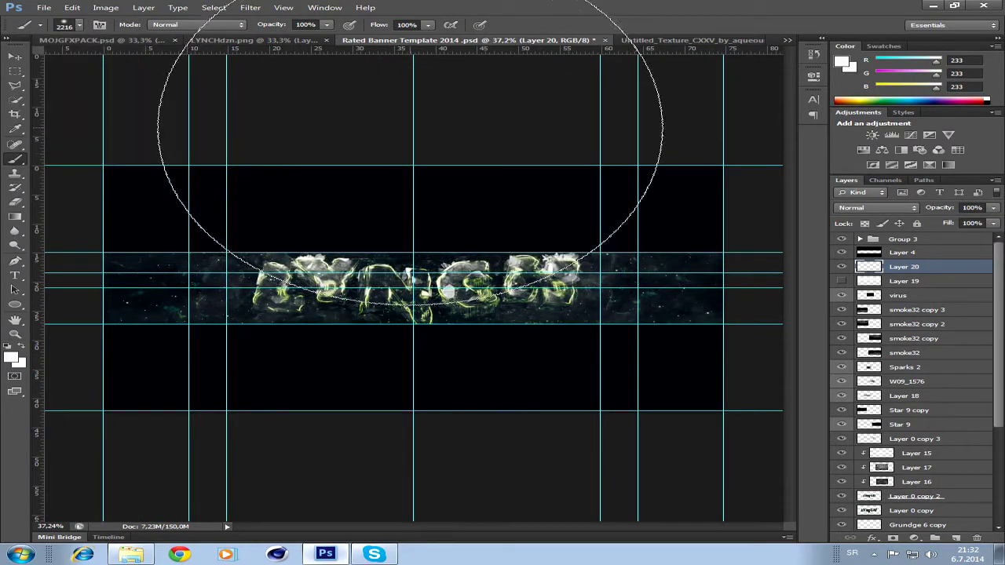
left_click(416, 235)
Set Layer 20 to Screen blending, nudge the wash, and raise its opacity to 62%.
key("v")
key("shift+alt+s")
key("2")
key("5")
mouse_move(452, 240)
left_mouse_down()
mouse_move(452, 249)
mouse_move(442, 220)
left_mouse_up()
left_click(994, 208)
left_click_drag(931, 224, 965, 224)
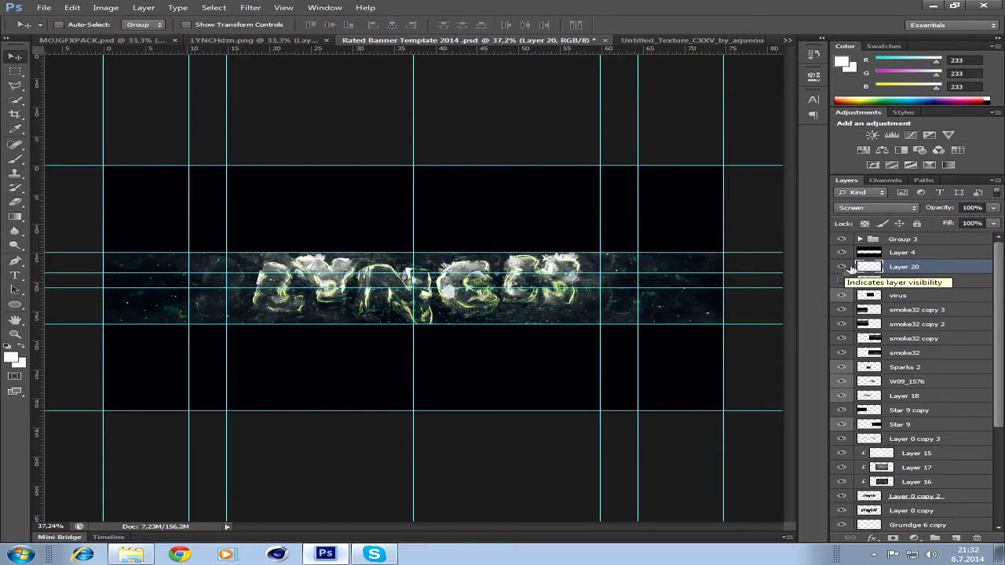
left_click(932, 539)
Pick orange ffae00 as the foreground colour and paint it across the banner on Layer 21.
left_click(72, 7)
key("i")
left_click(842, 63)
left_click(897, 338)
left_click_drag(110, 310, 719, 310)
Set Layer 21 to Hue blending and move it to the top of the stack.
left_click(877, 208)
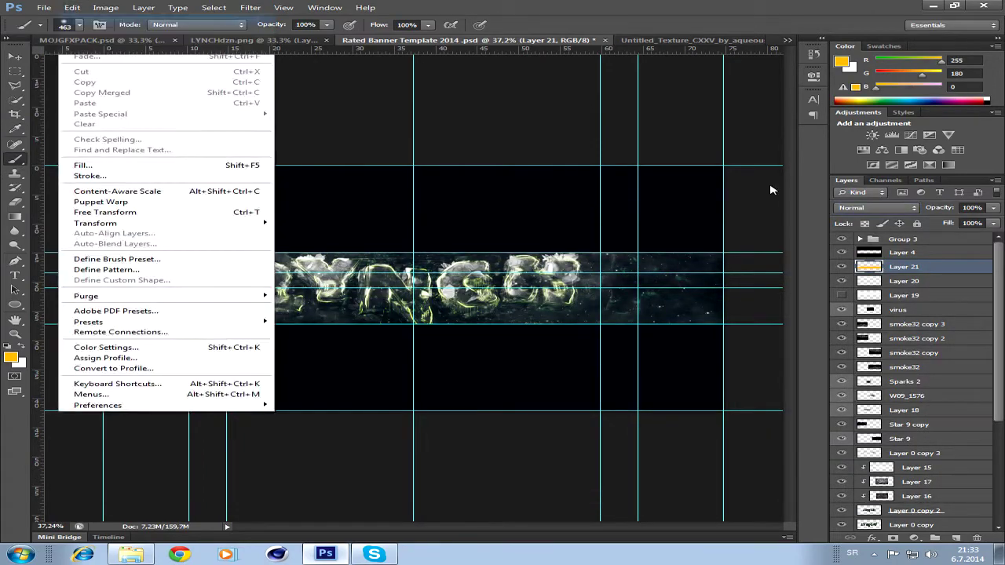
left_click(872, 471)
left_click_drag(903, 267, 899, 241)
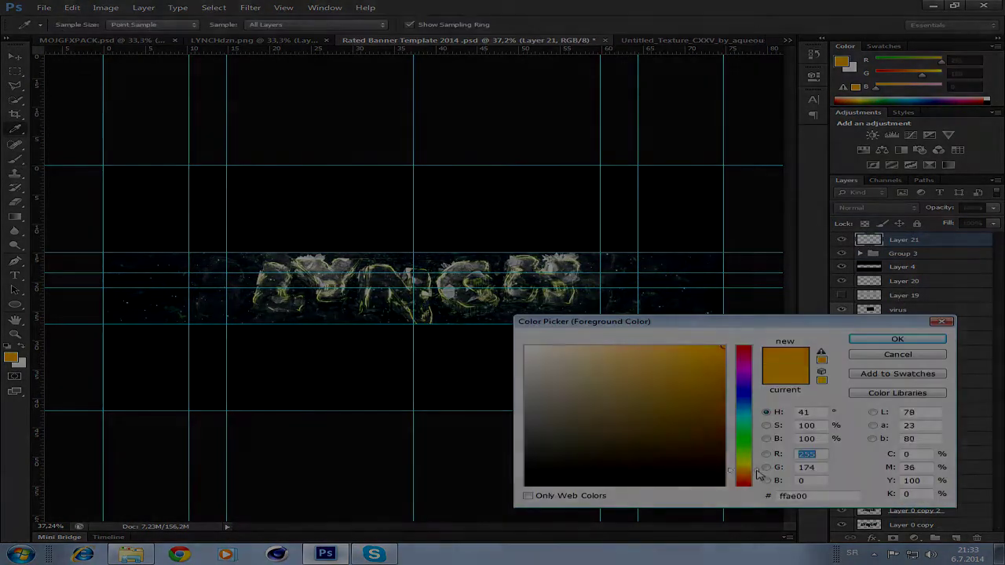